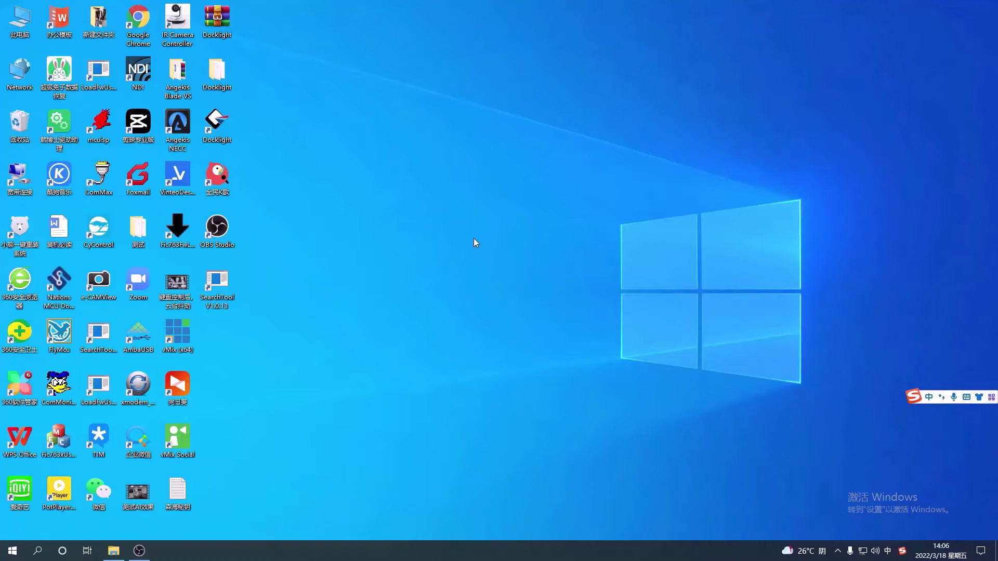
- Open SearchTool in English, search for connected devices and check which local IP addresses it offers
double_click(222, 281)
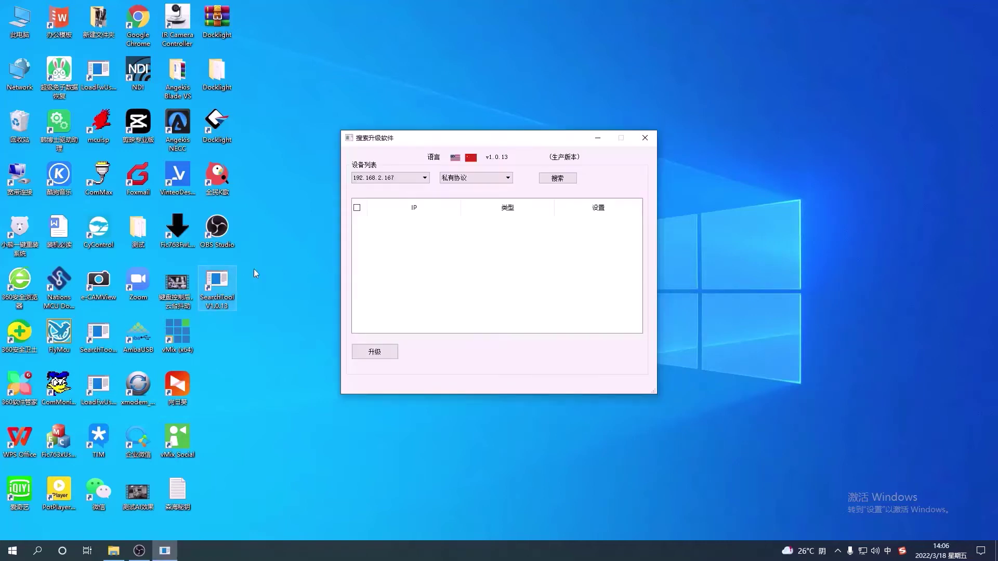
click(454, 158)
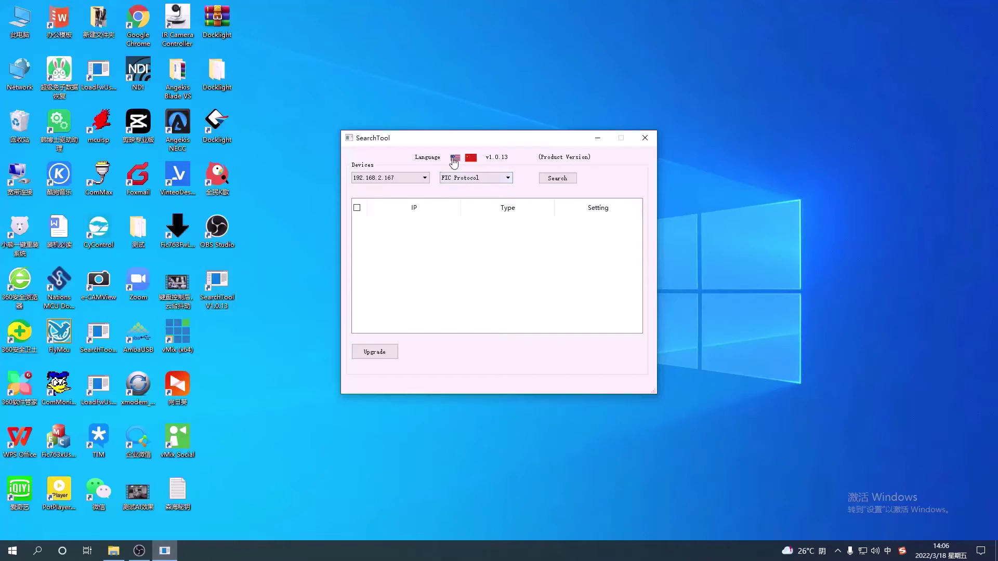
click(558, 179)
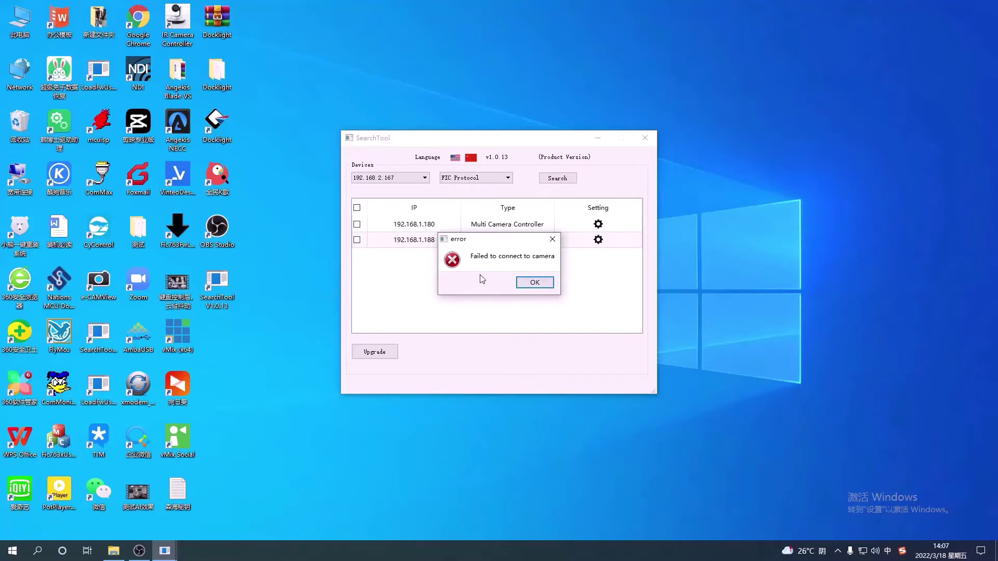
click(538, 286)
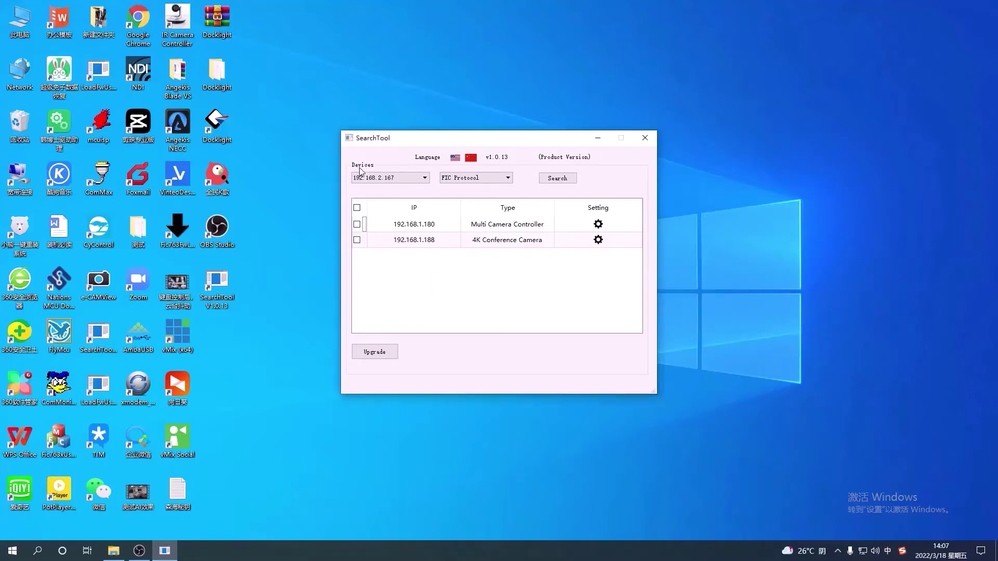
click(425, 178)
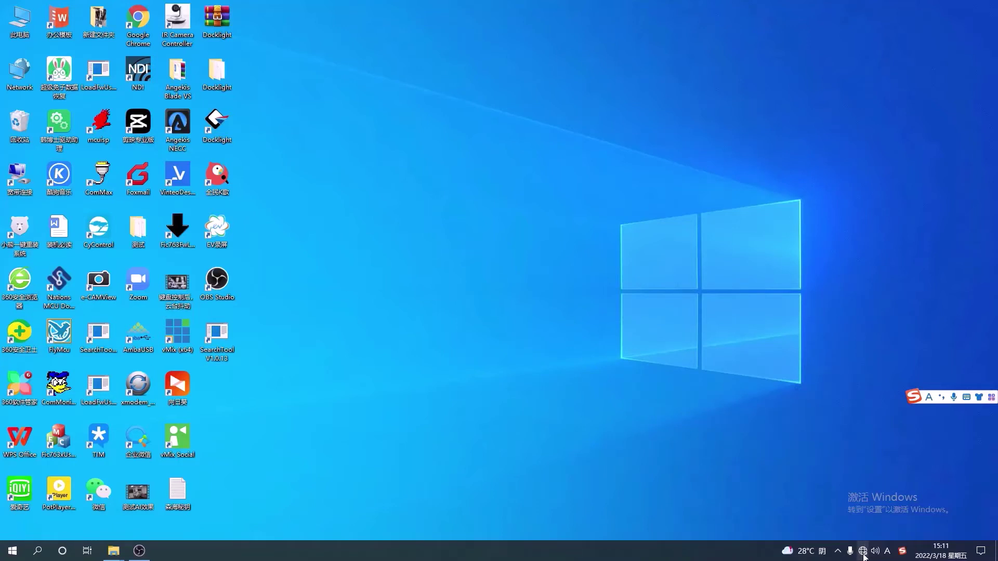
- Open the IPv4 (TCP/IPv4) properties of the Ethernet connection from the Windows network settings
right_click(862, 552)
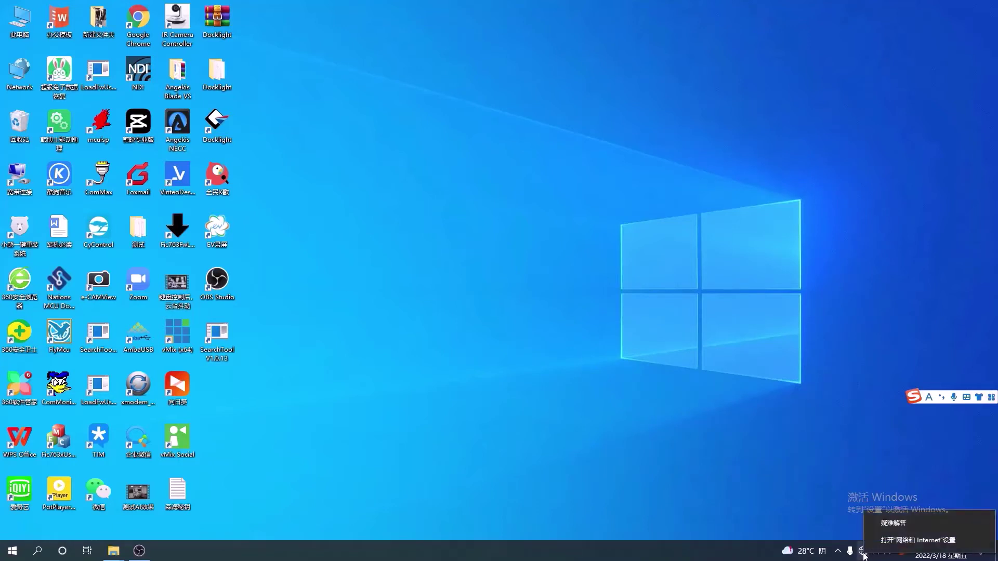
click(887, 545)
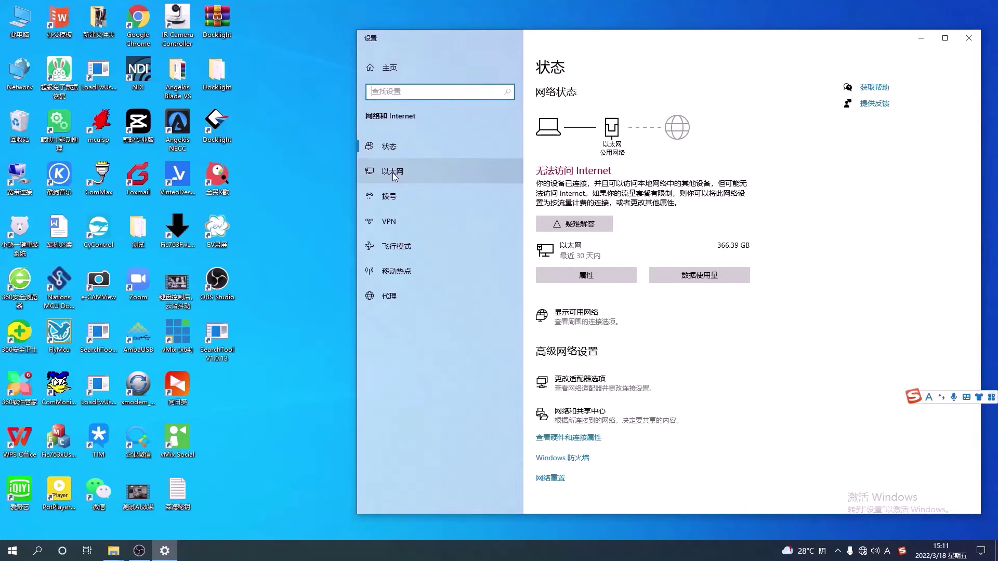
click(392, 173)
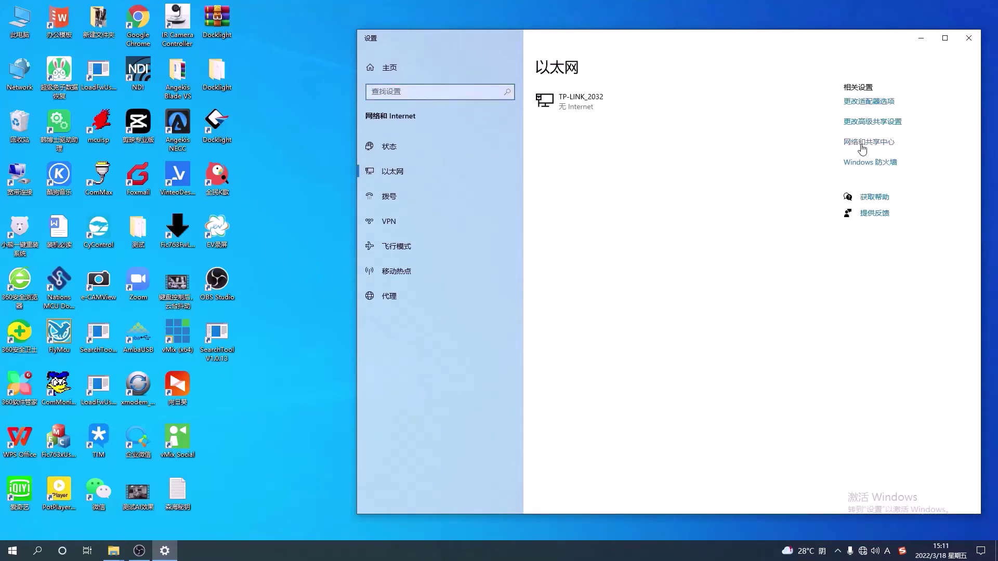
click(863, 149)
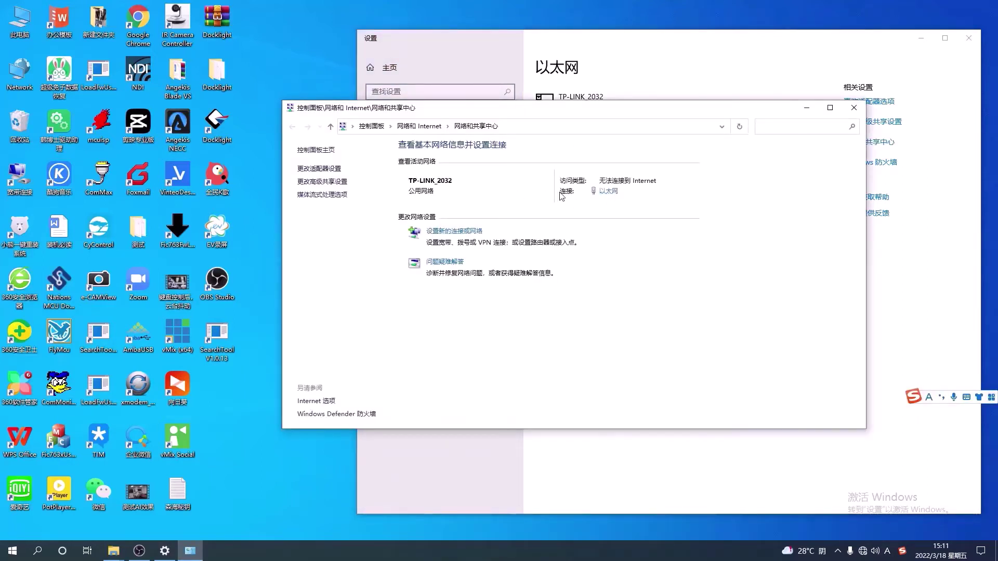
click(607, 191)
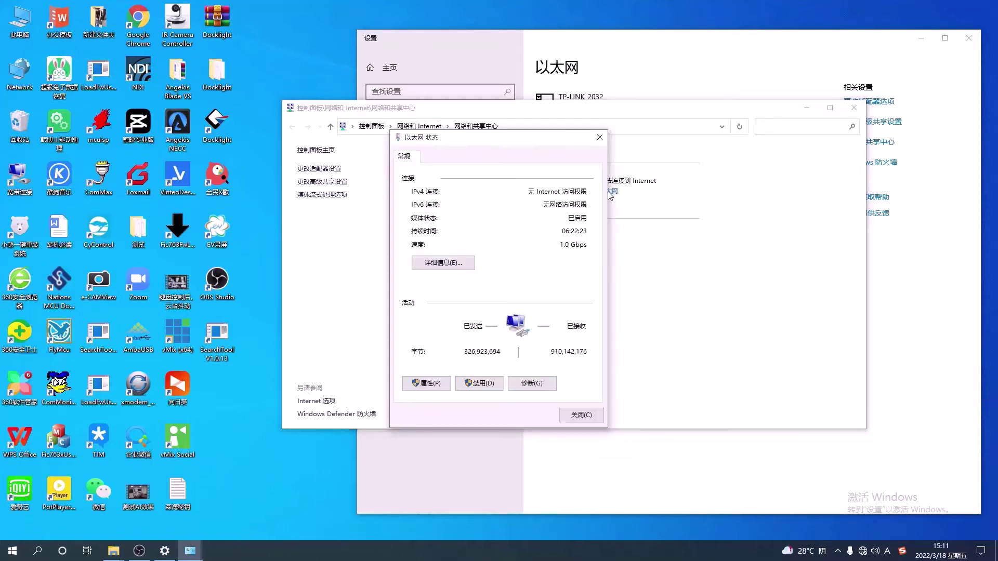
click(431, 385)
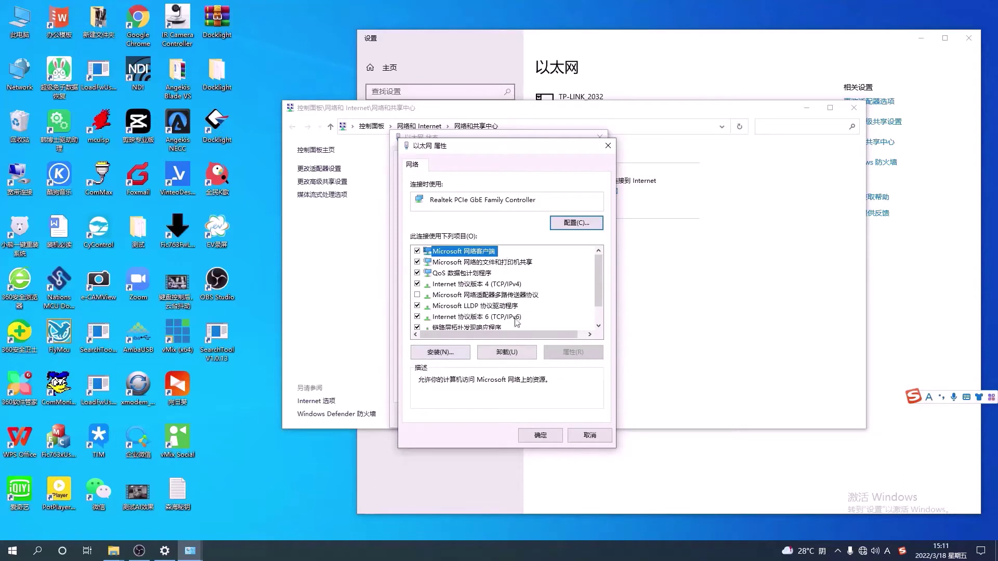
click(479, 284)
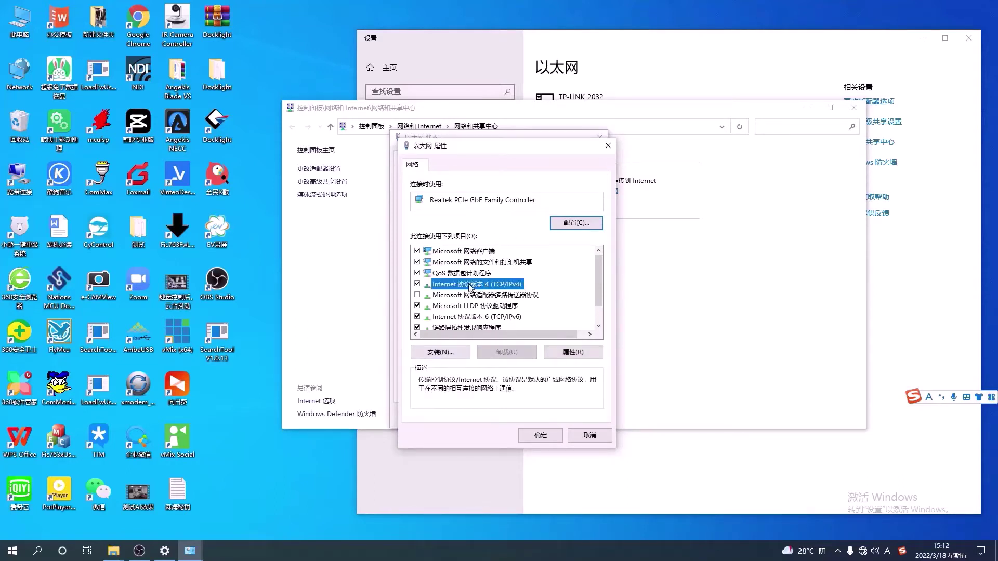
click(572, 352)
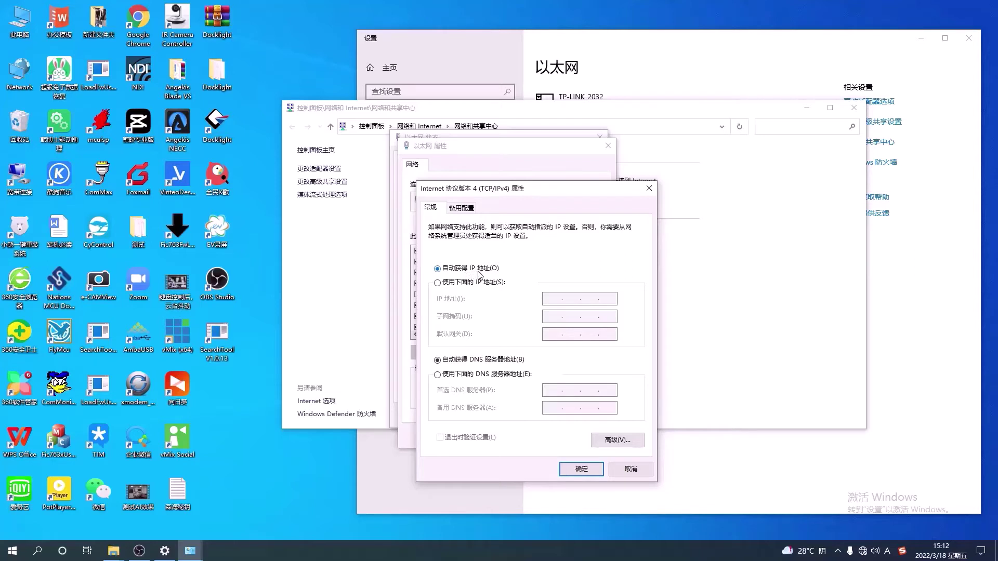
- Assign the static IP 192.168.2.70 with mask 255.255.255.0, and set gateway and preferred DNS to 192.168.2.1
click(438, 283)
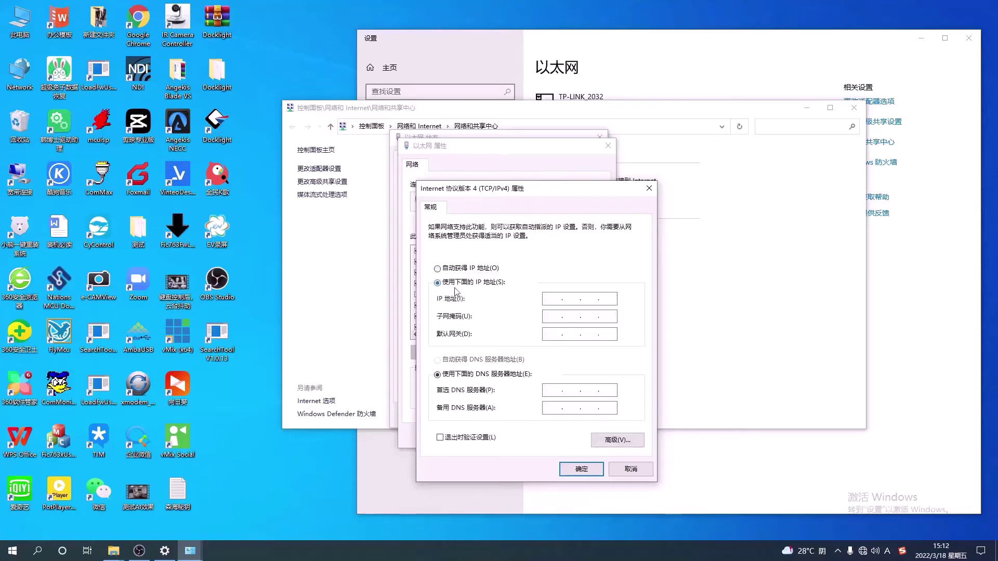
click(555, 300)
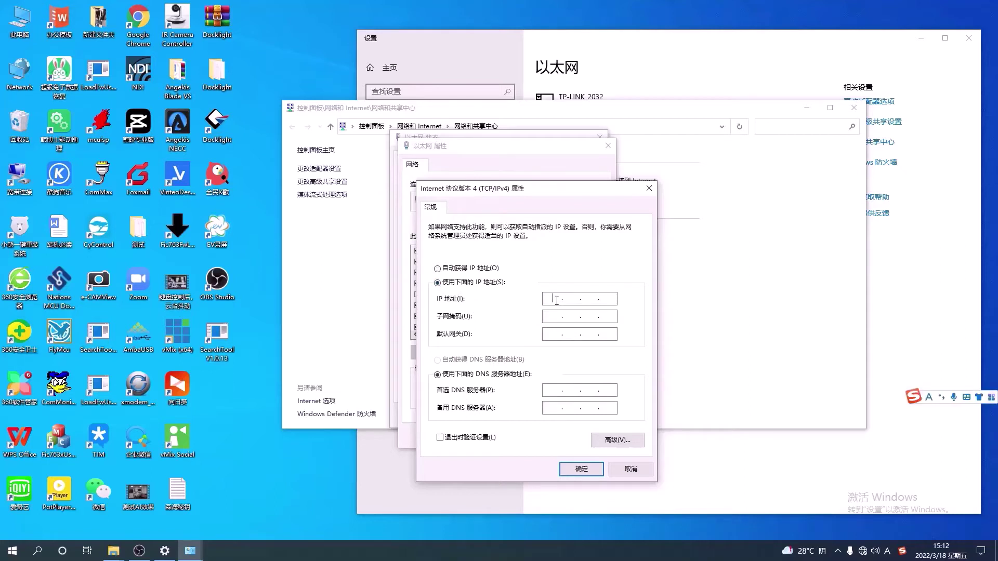
text(192 . 168 . 2 . 70)
click(559, 313)
click(554, 334)
text(192 . 168)
click(552, 391)
text(192 . 168 . )
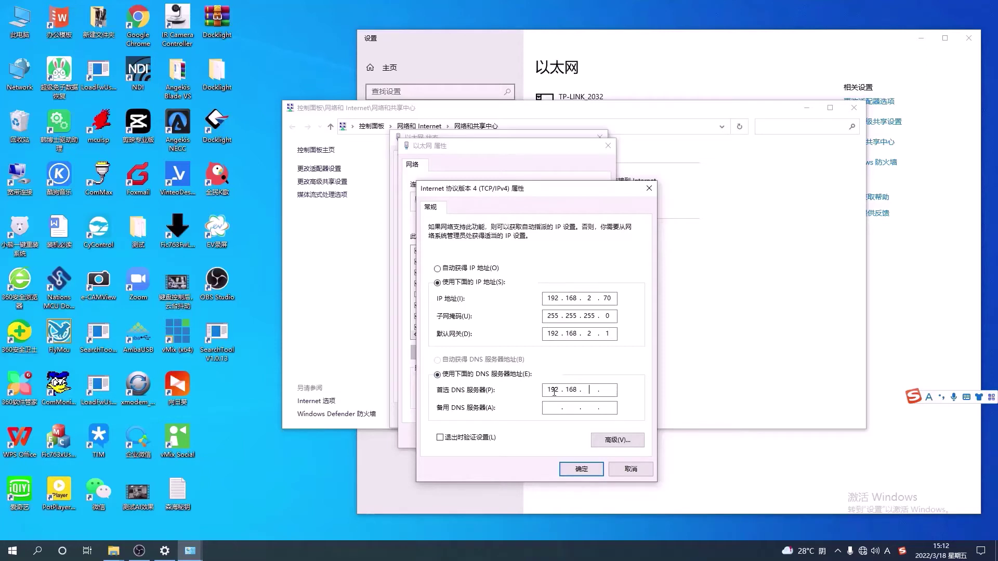
text(2 . 1)
click(554, 408)
click(581, 469)
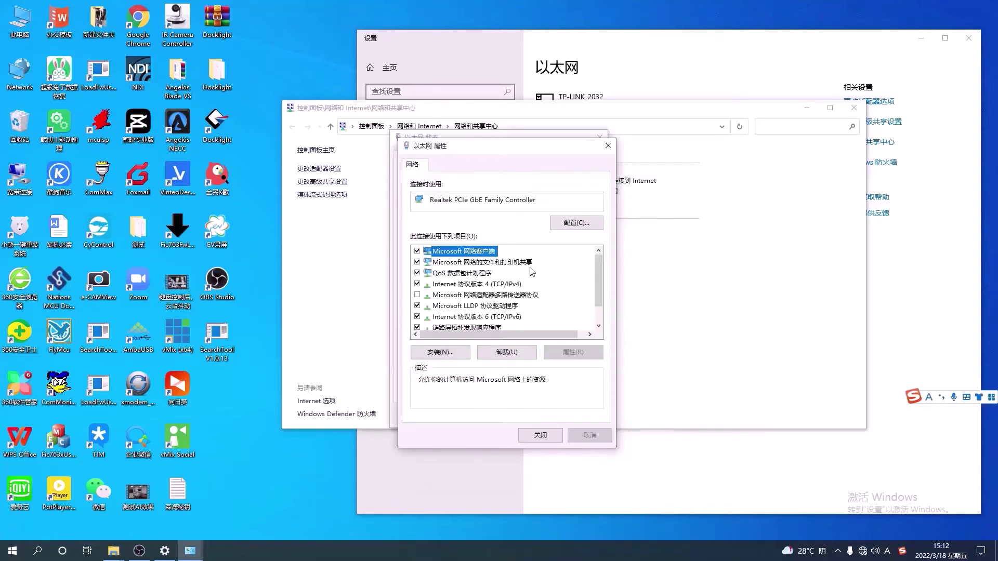
- Add a second IP address, 192.168.1.70 with mask 255.255.255.0, in the Ethernet connection's advanced TCP/IP settings
click(480, 285)
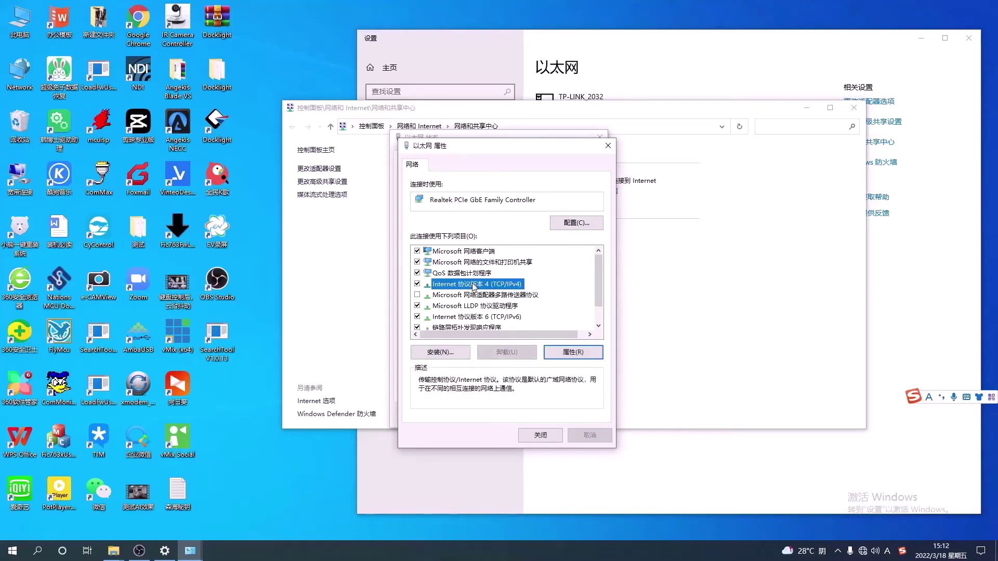
click(572, 353)
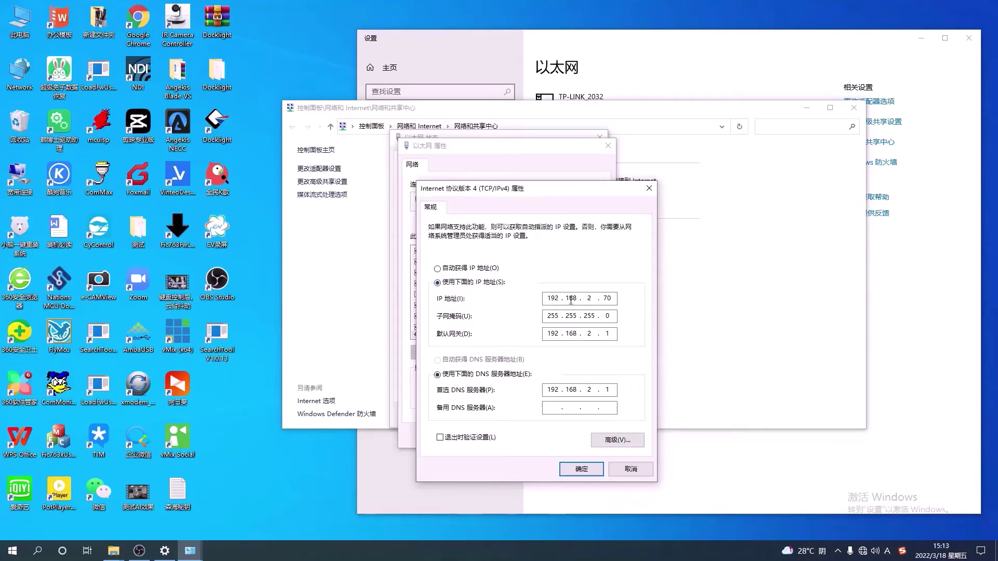
click(614, 444)
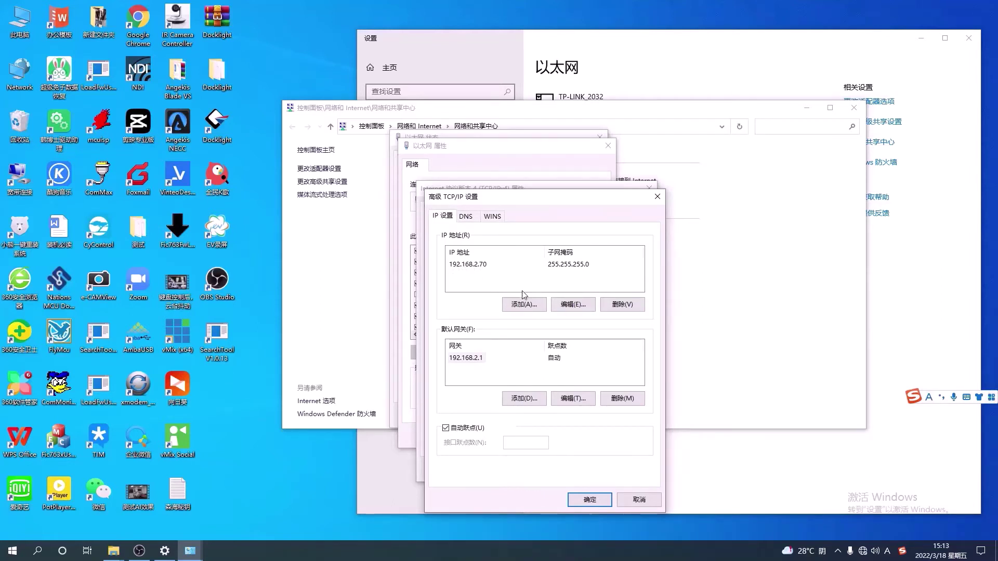
click(524, 307)
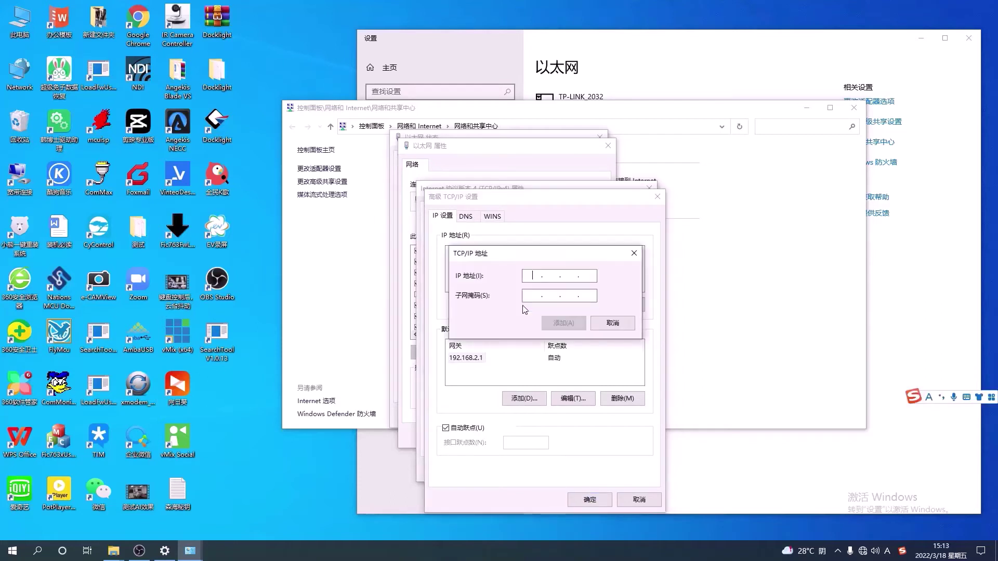
text(1)
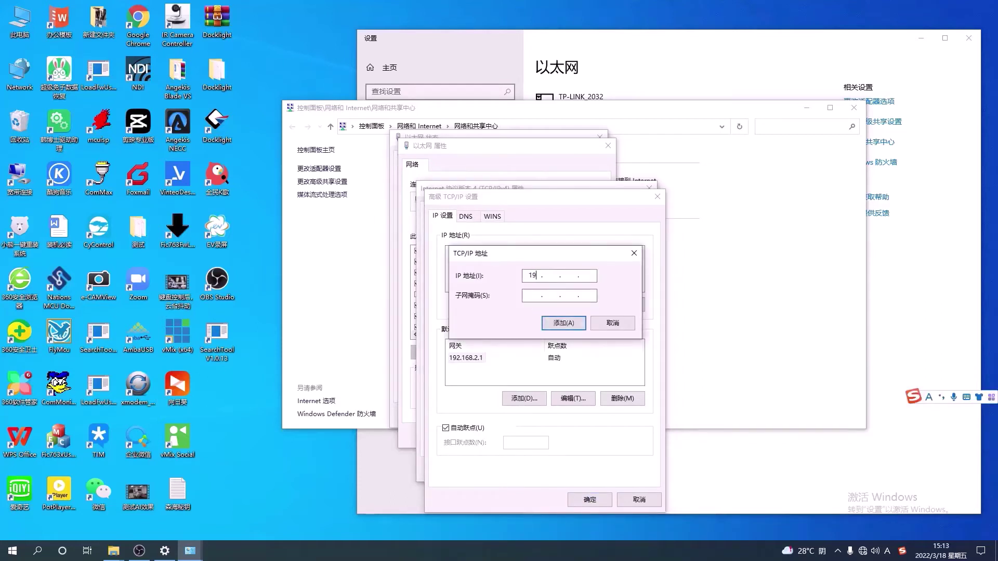
text(92.168.1.)
click(529, 295)
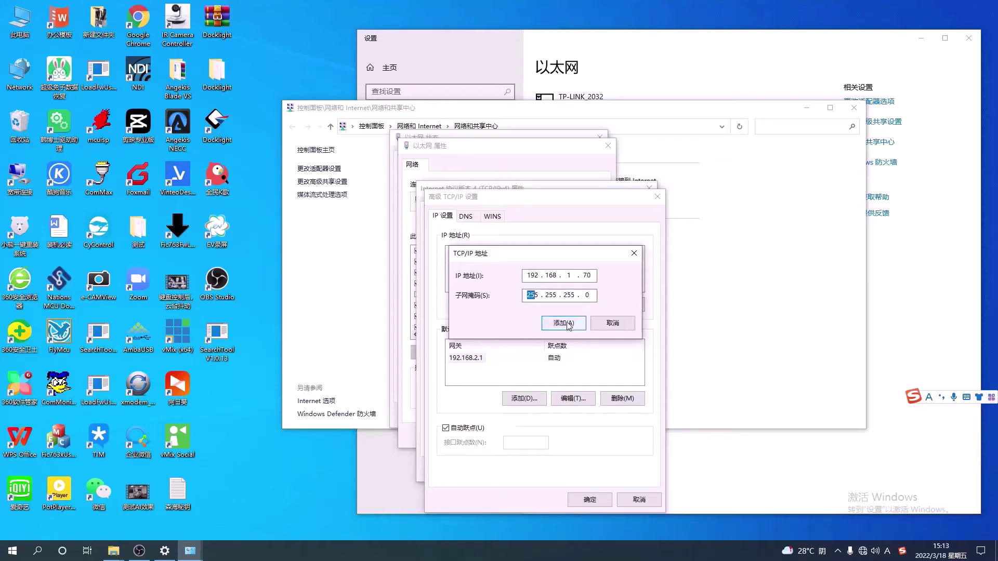
click(566, 323)
- Add 192.168.1.1 as a second default gateway and apply the IPv4 settings
click(530, 397)
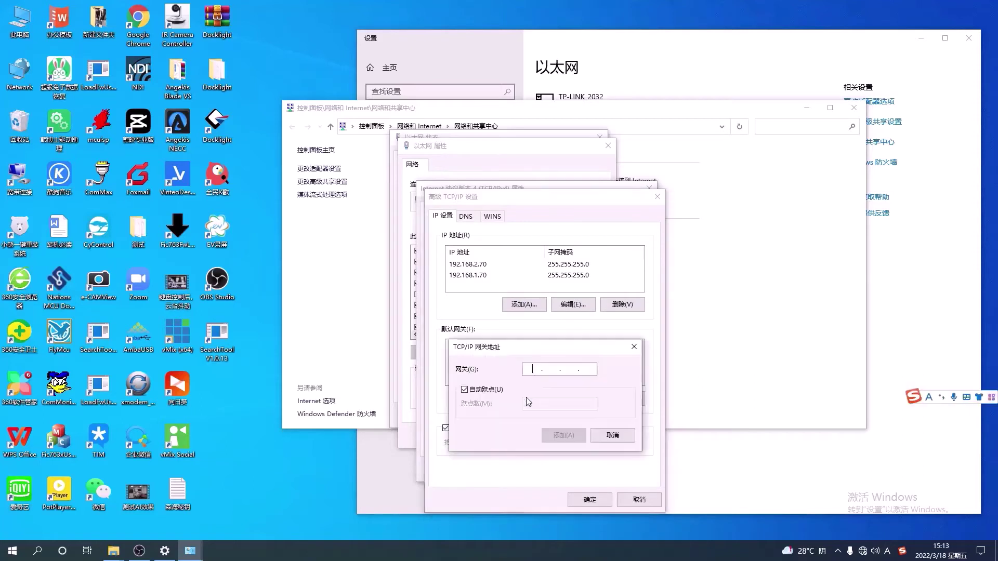
text(192.168.)
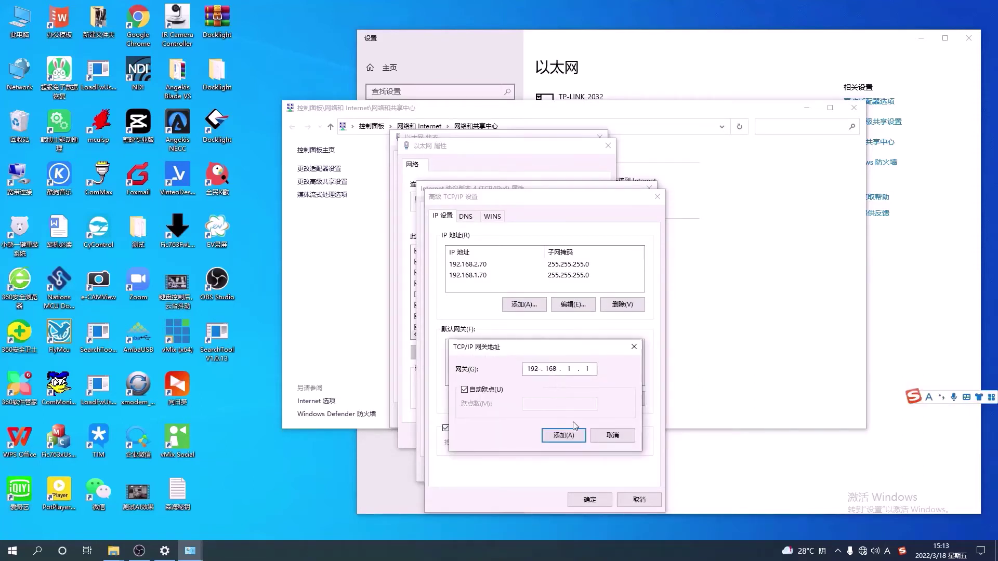
text(1.1)
click(565, 436)
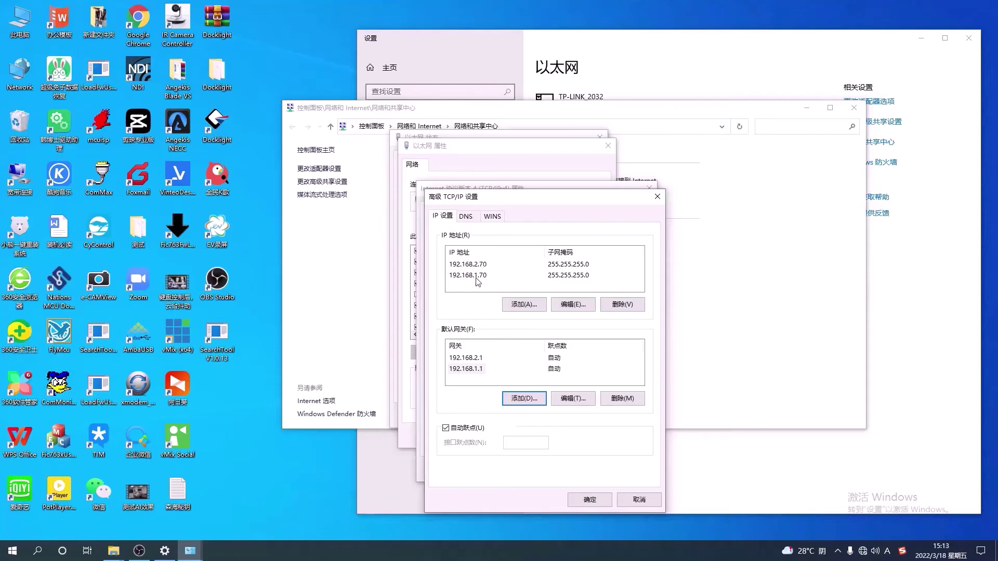
click(596, 501)
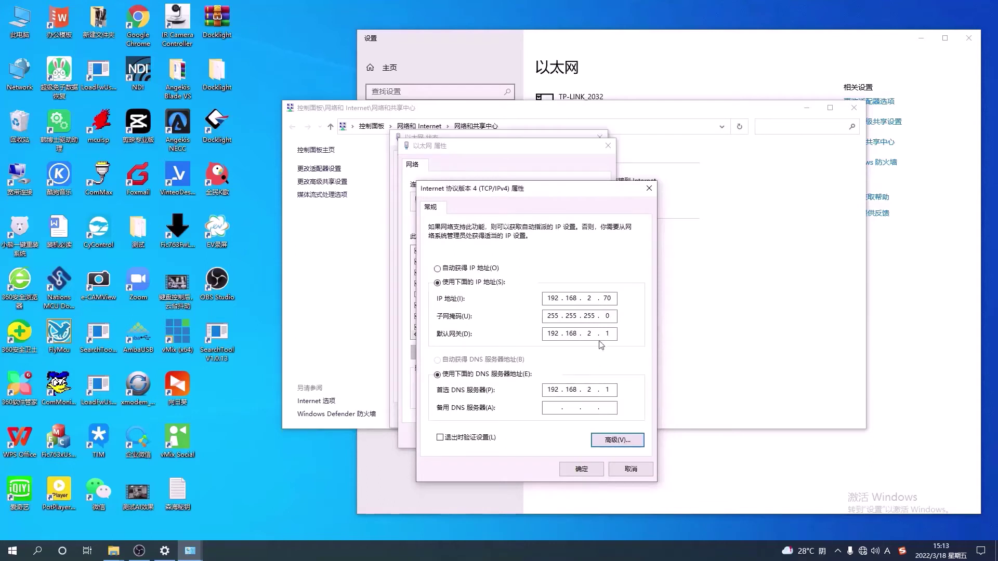
click(581, 470)
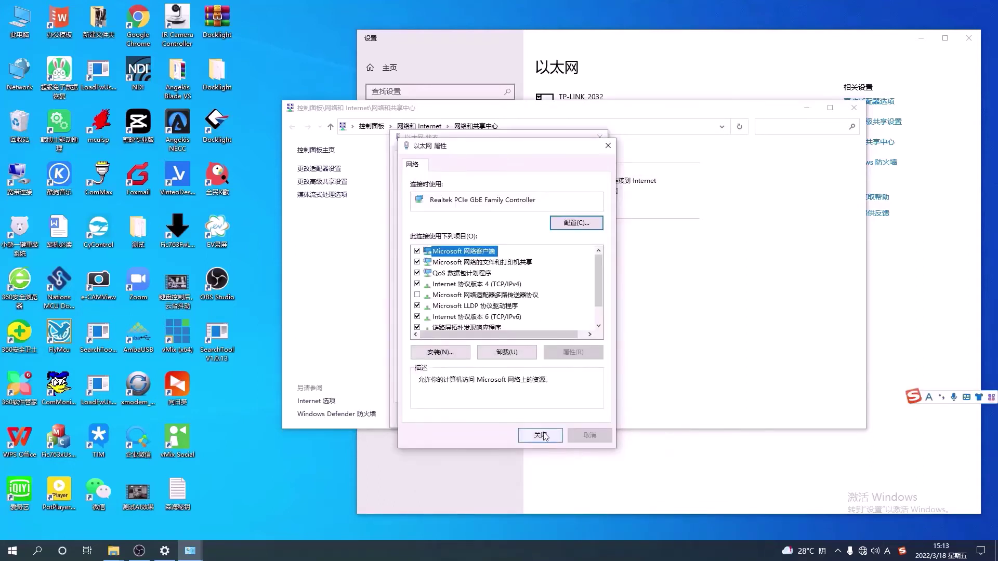
- Close the Ethernet dialogs, the Network and Sharing Center and the Settings window
click(546, 437)
click(593, 418)
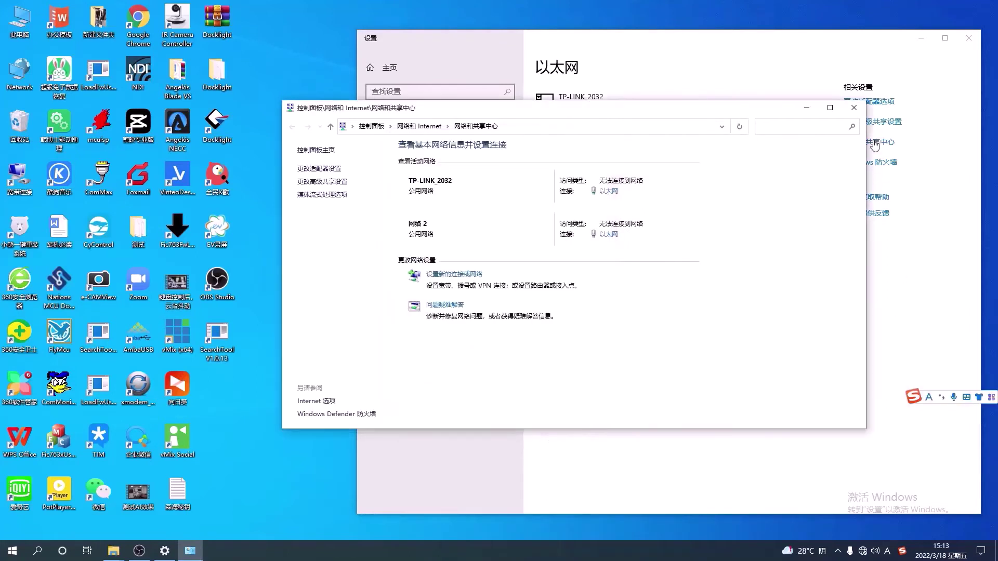
click(853, 107)
click(968, 38)
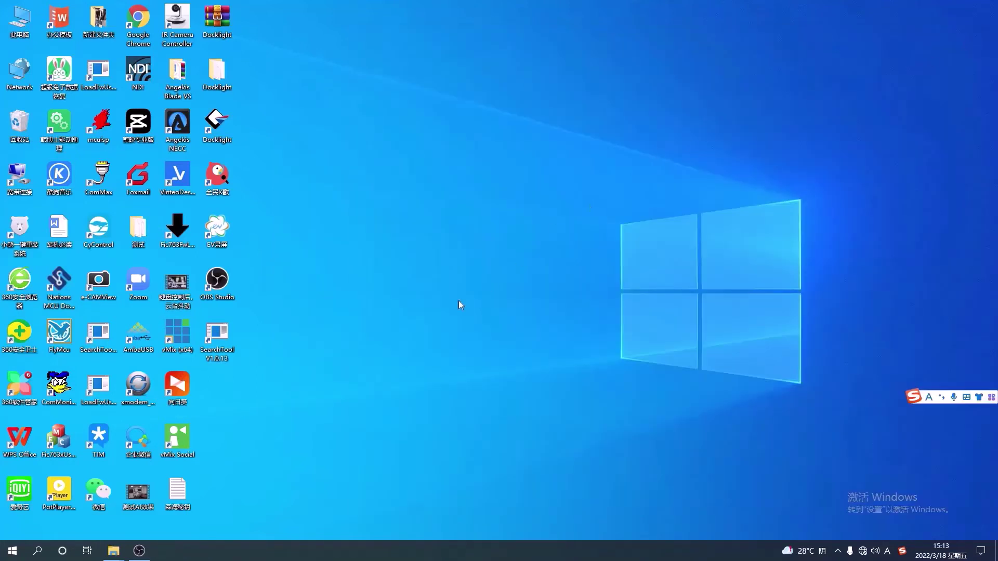
- Launch SearchTool and switch its interface language to English
double_click(218, 332)
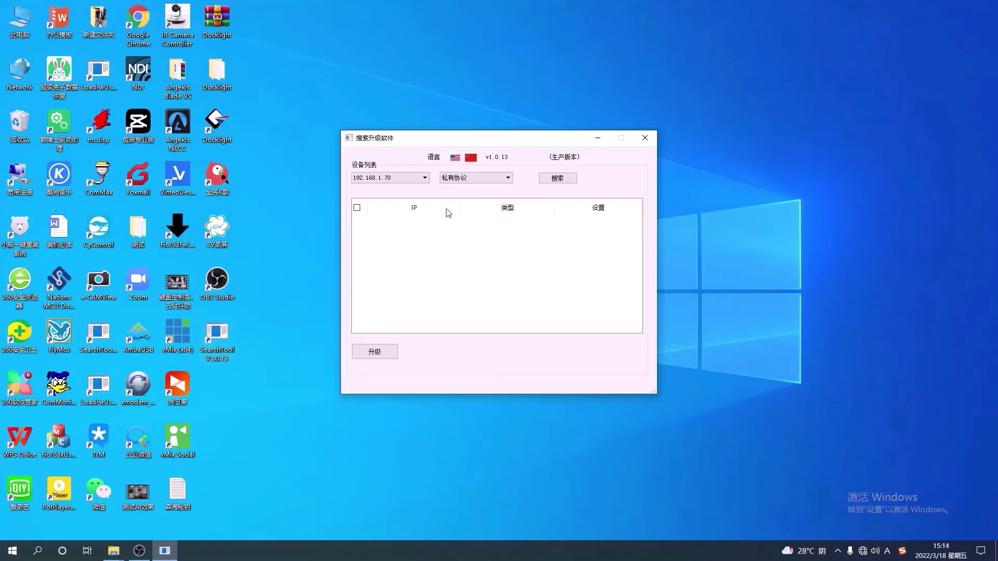
click(455, 158)
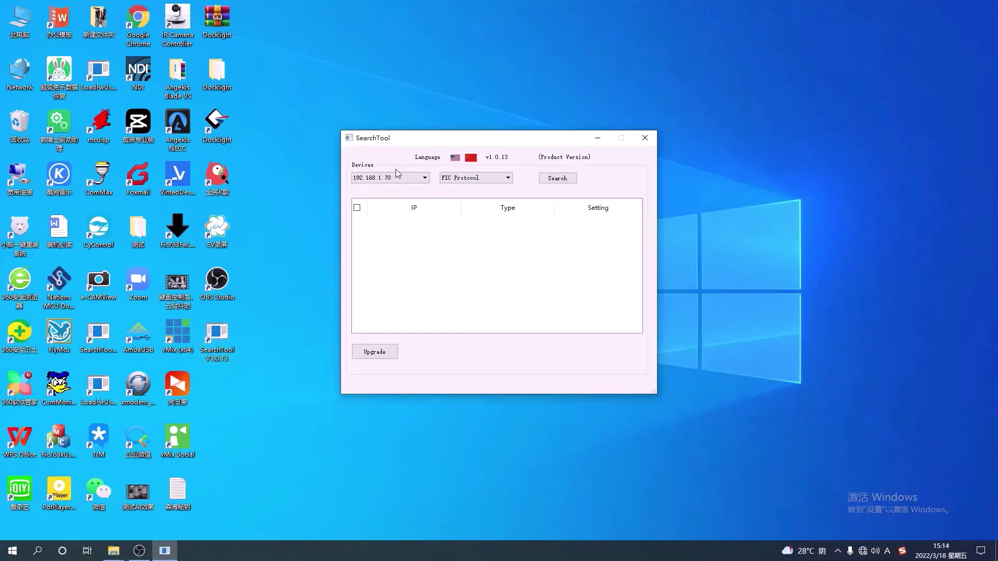
click(424, 179)
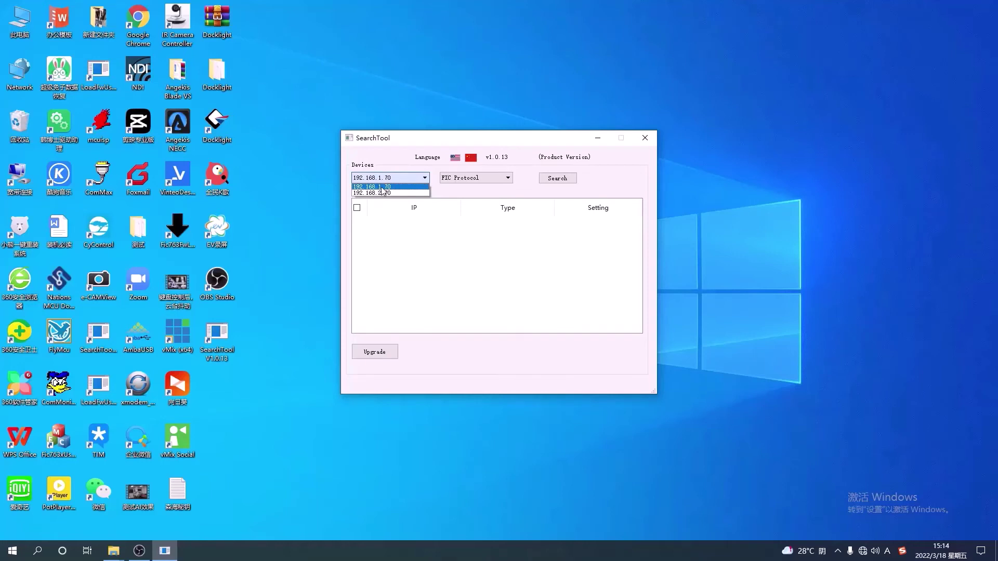
click(425, 180)
click(559, 180)
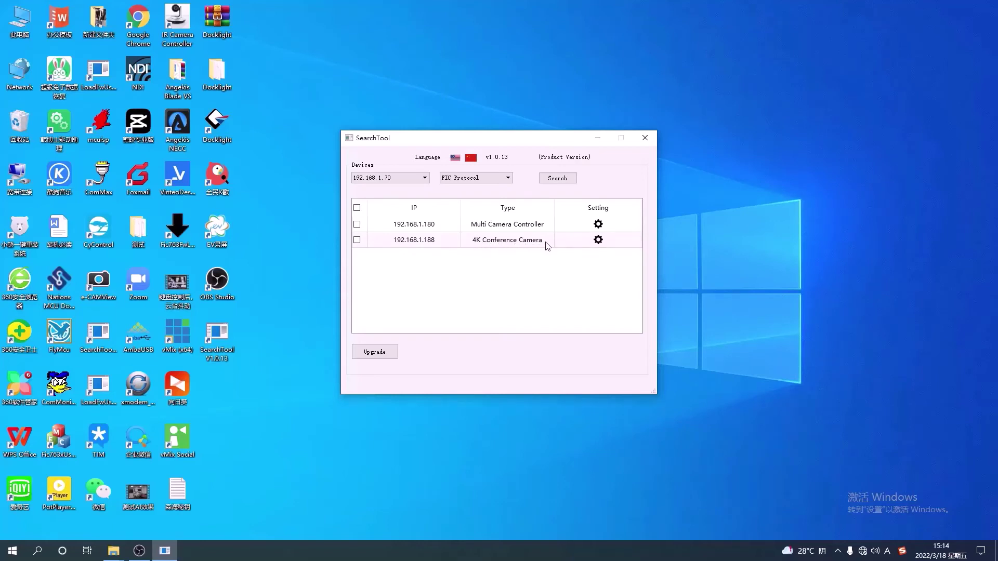
click(599, 240)
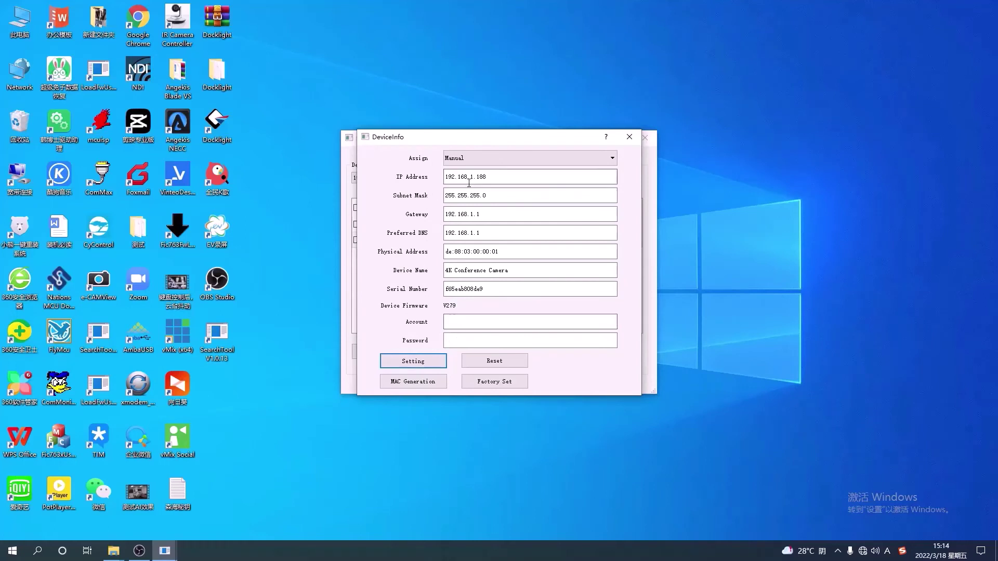
- Review the camera's IP address, subnet mask, gateway, preferred DNS and physical address fields
click(489, 178)
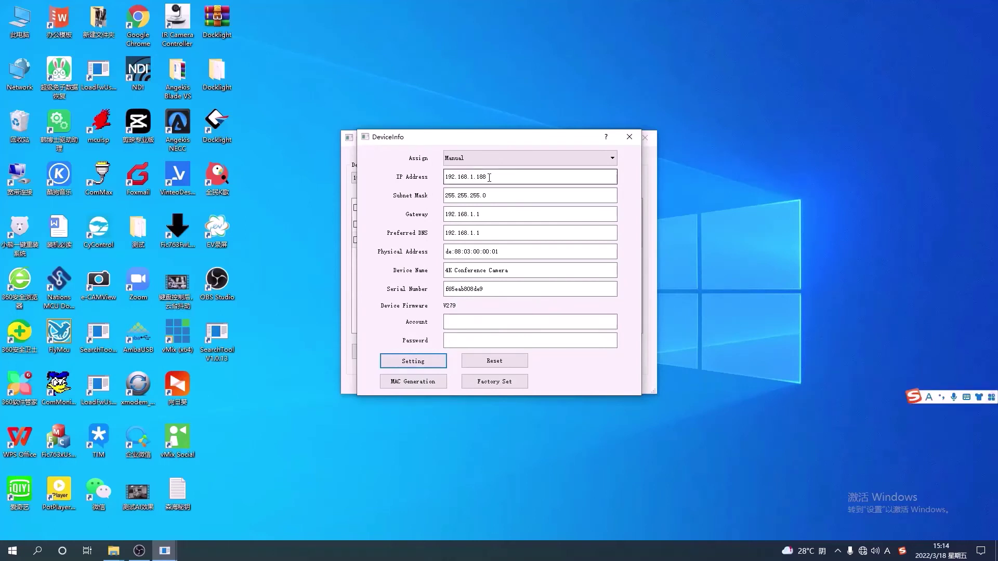
click(491, 193)
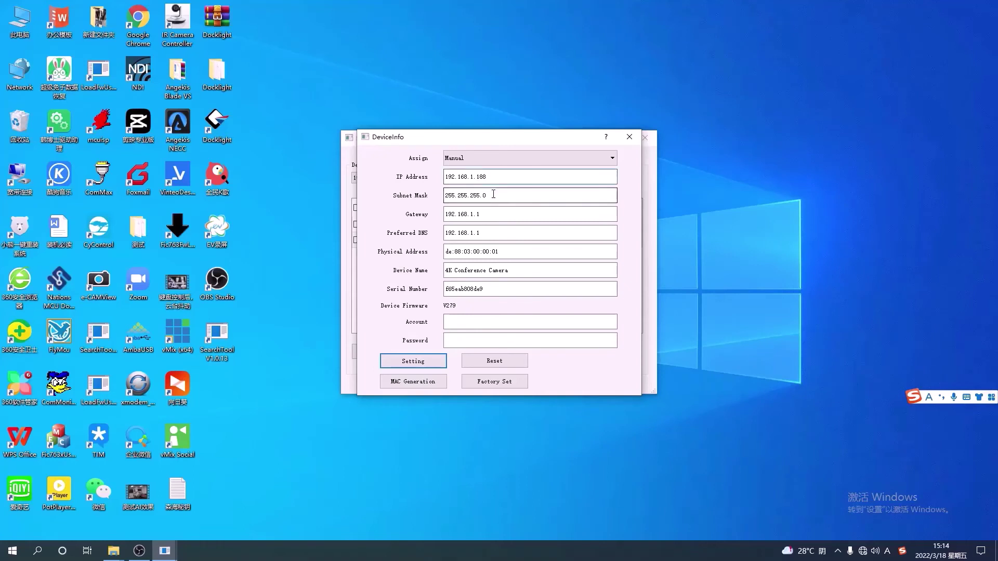
click(487, 214)
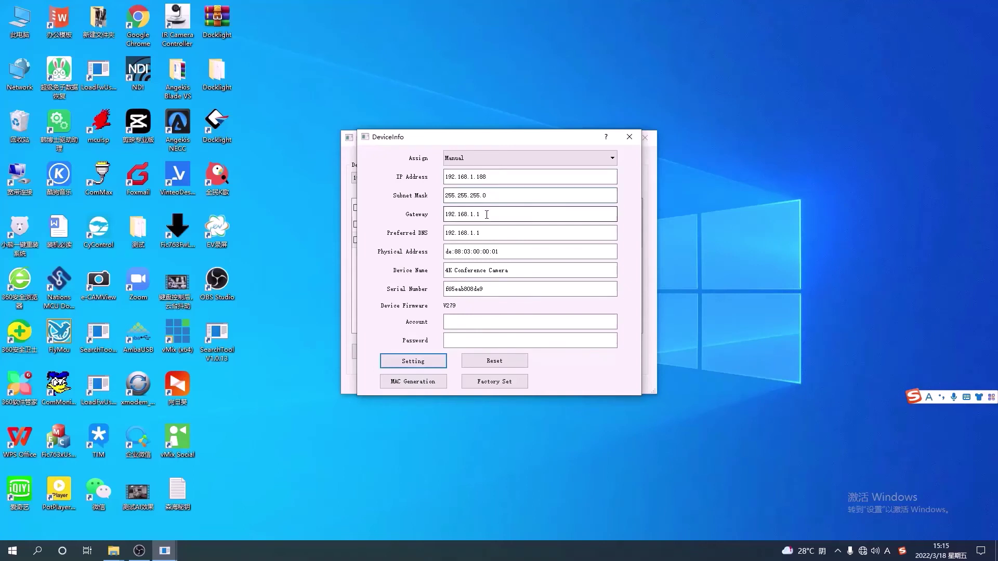
click(487, 232)
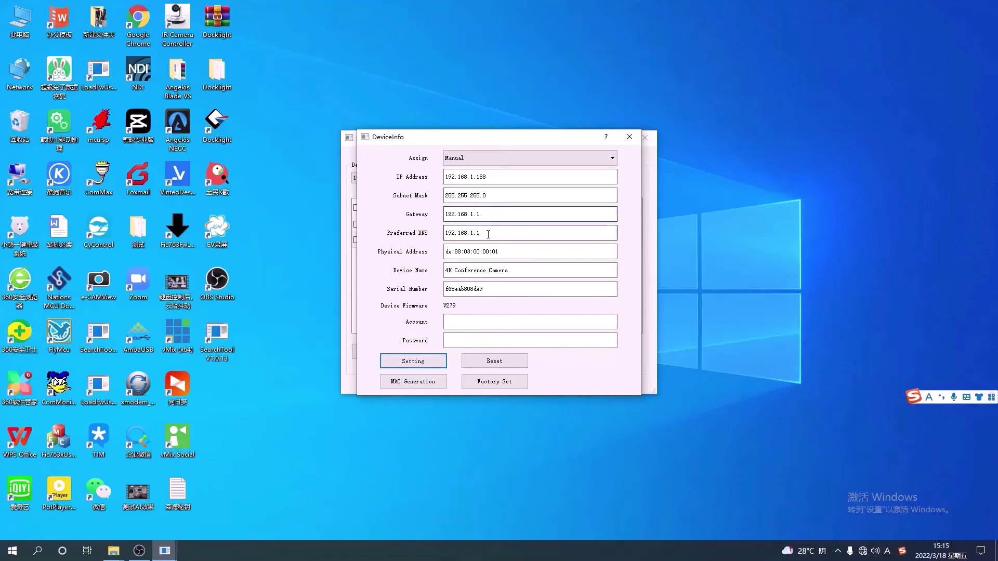
click(507, 251)
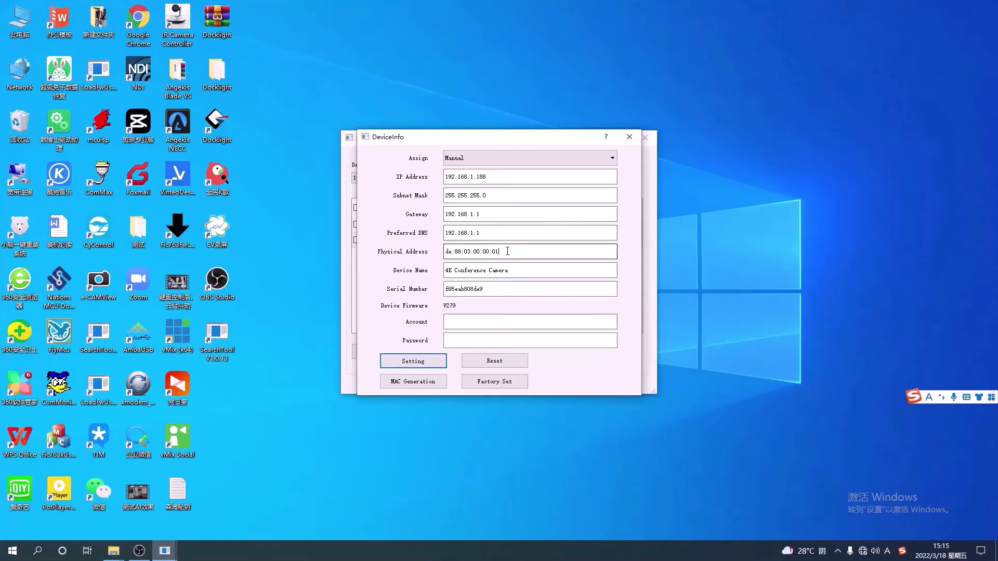
- Change the camera's device name to 4K UHD Camera and apply the device settings
click(511, 271)
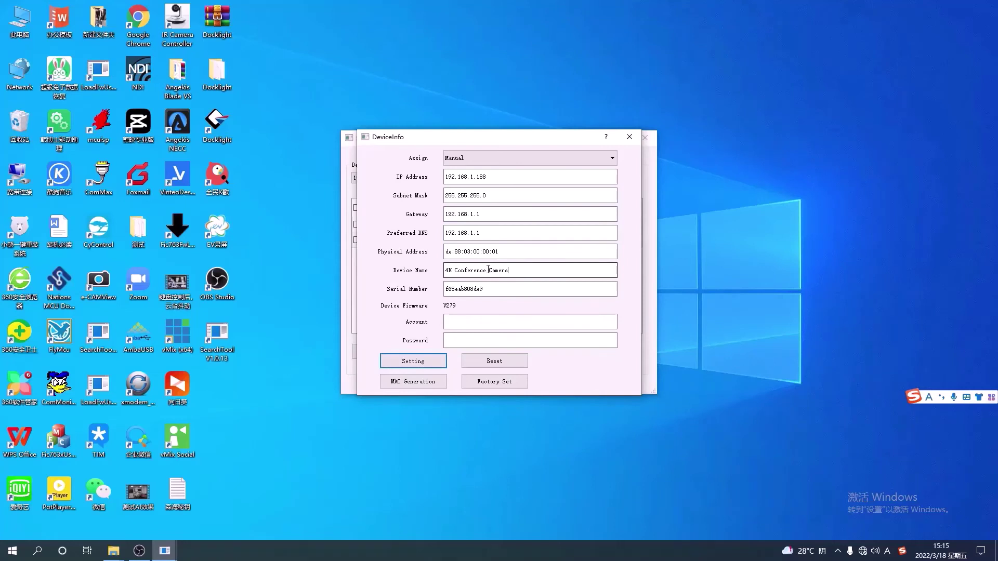
drag(487, 271, 454, 270)
text(UHD)
click(488, 290)
click(420, 364)
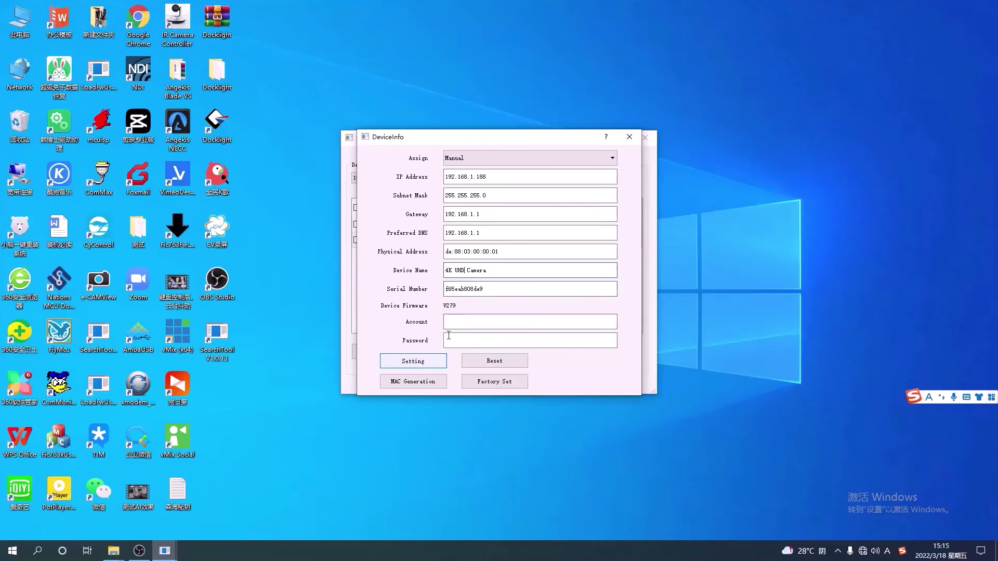
click(476, 228)
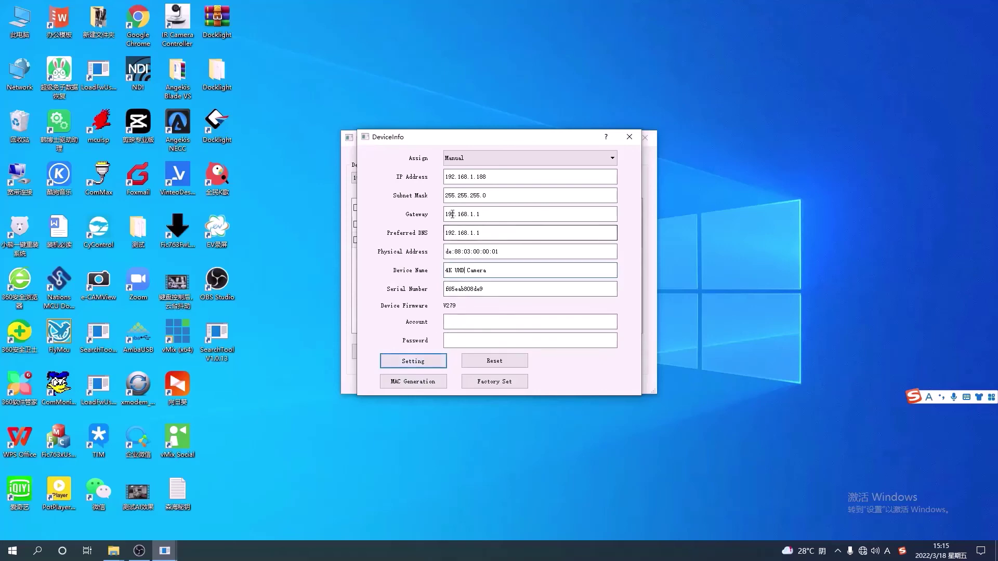
click(478, 270)
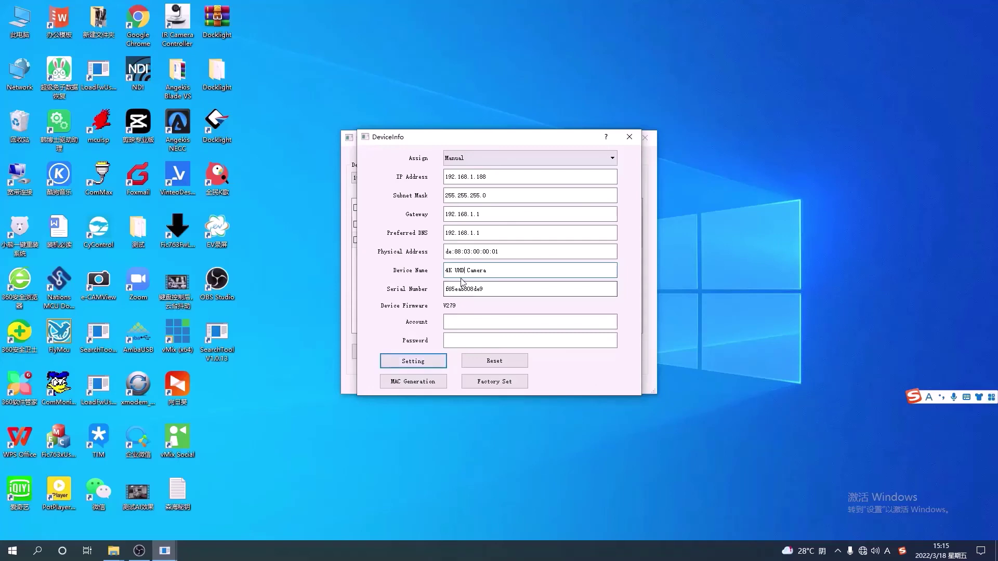
click(422, 368)
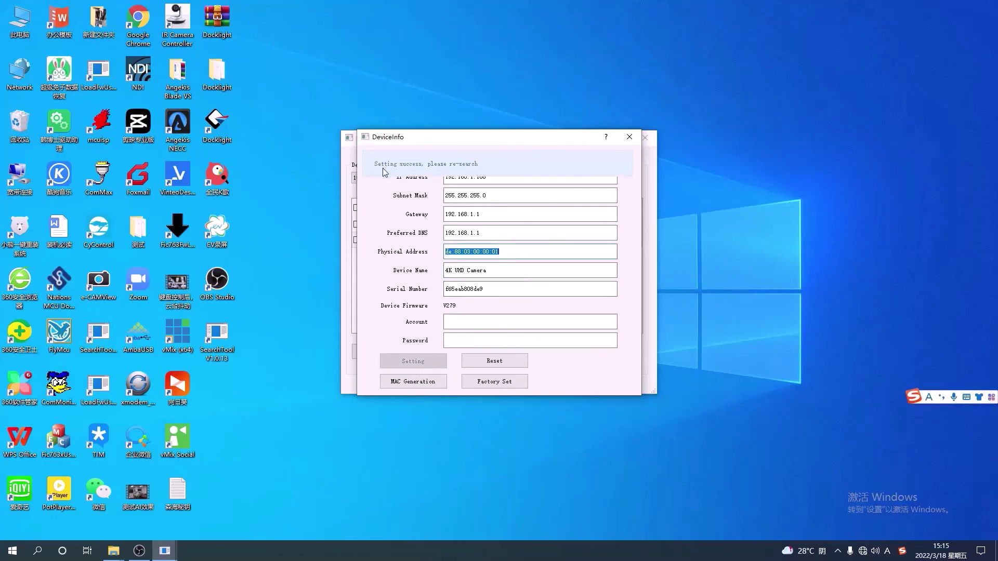
- Close the camera's device settings and search for devices again
click(630, 138)
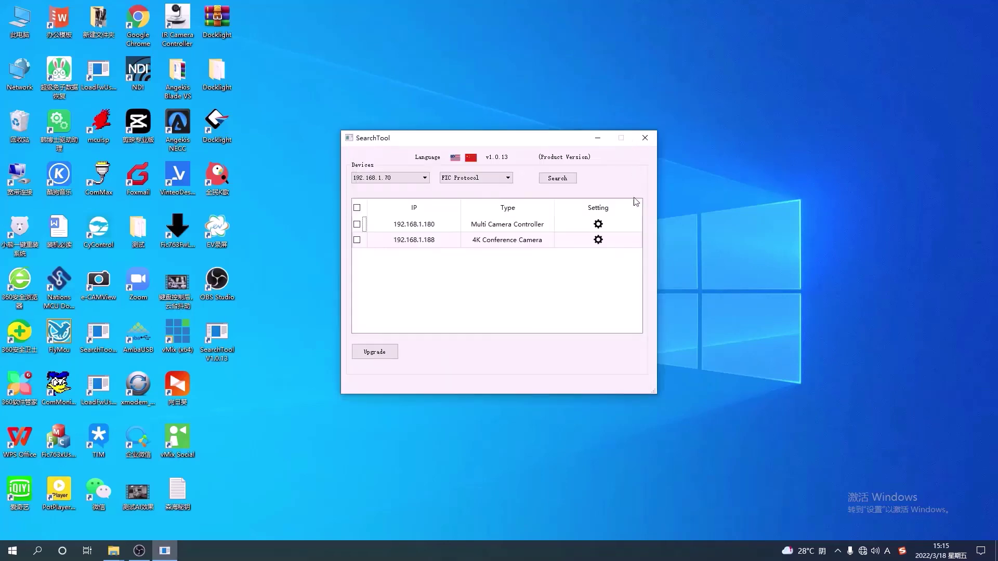
click(564, 180)
click(139, 550)
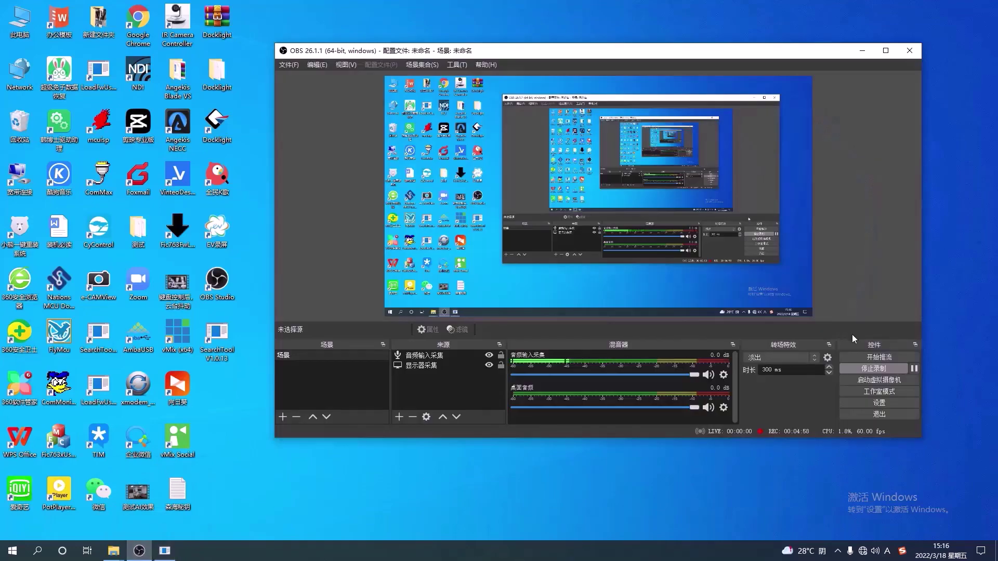